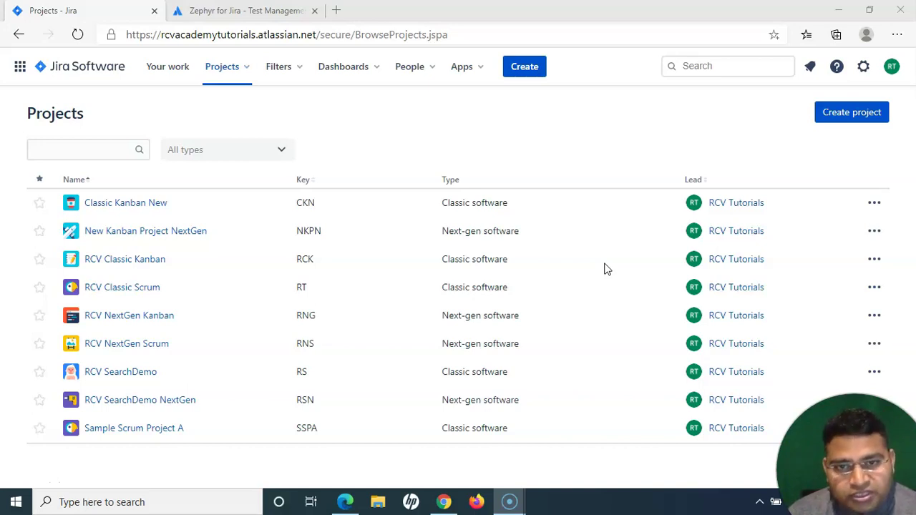
Switch to the browser tab titled 'Zephyr for Jira - Test Management'.
click(579, 262)
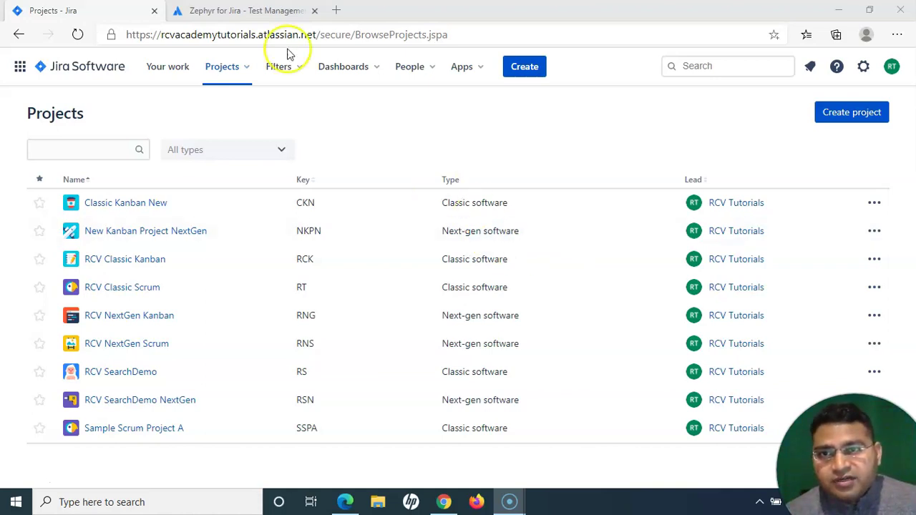
click(241, 14)
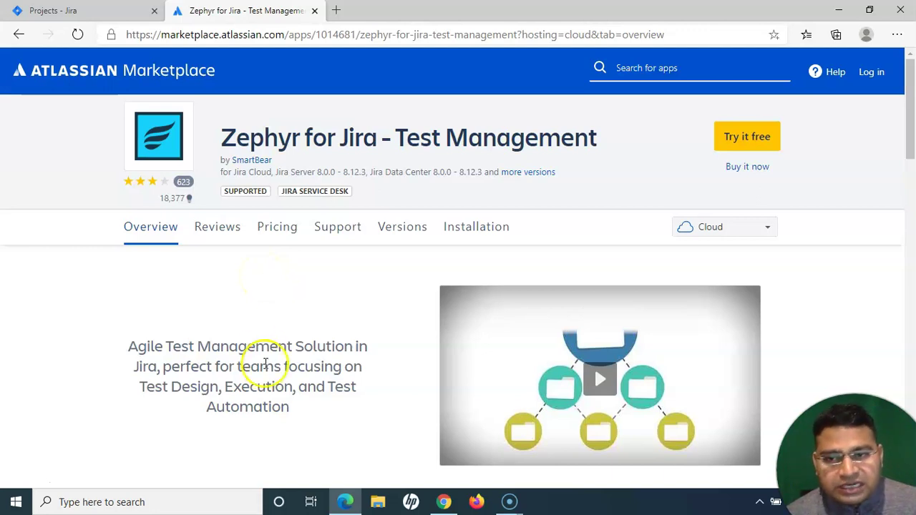
scroll(196, 323, down, 2)
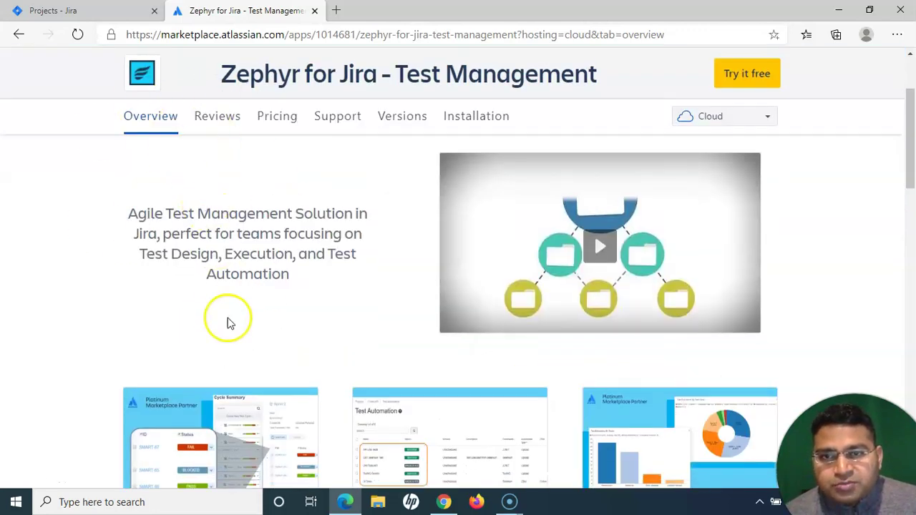
scroll(226, 321, up, 2)
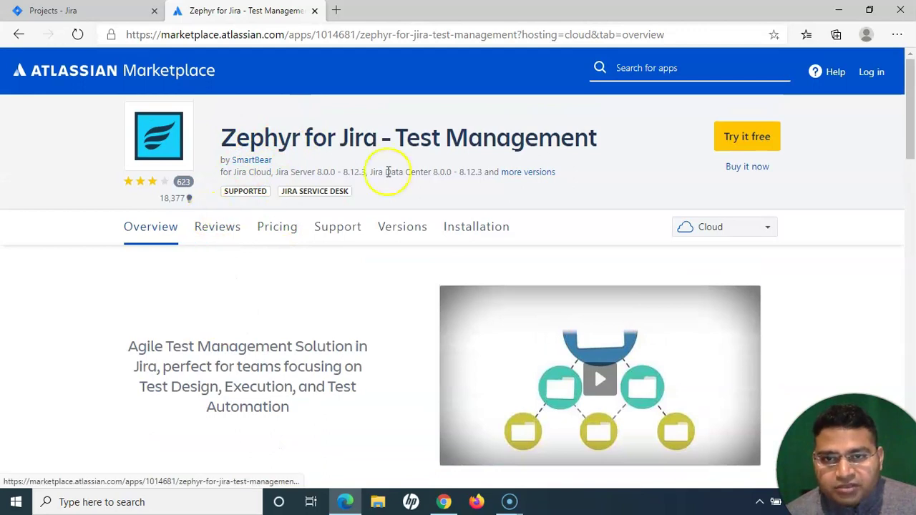
scroll(248, 351, down, 2)
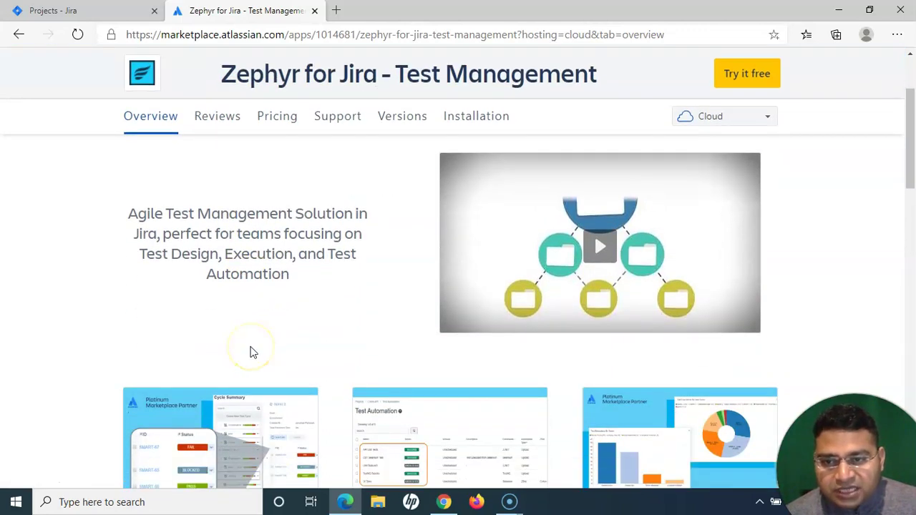
drag(130, 213, 162, 232)
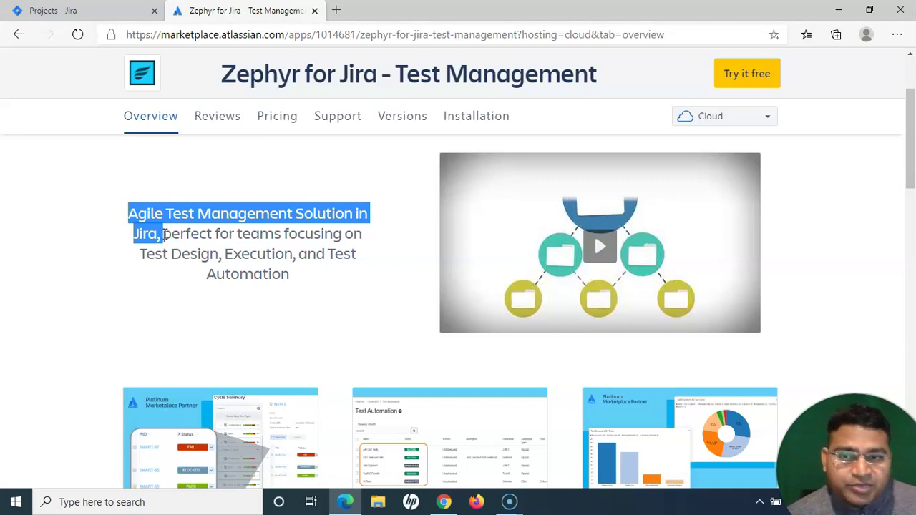
click(182, 238)
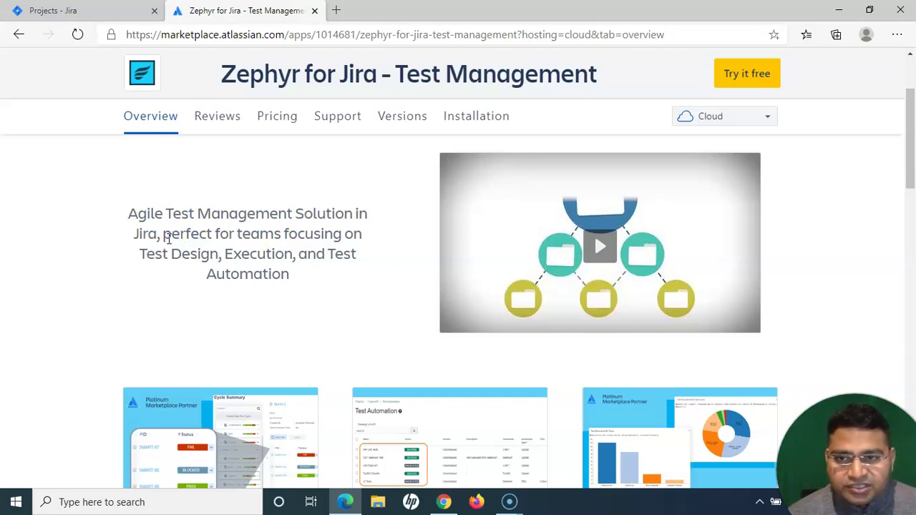
scroll(318, 250, down, 2)
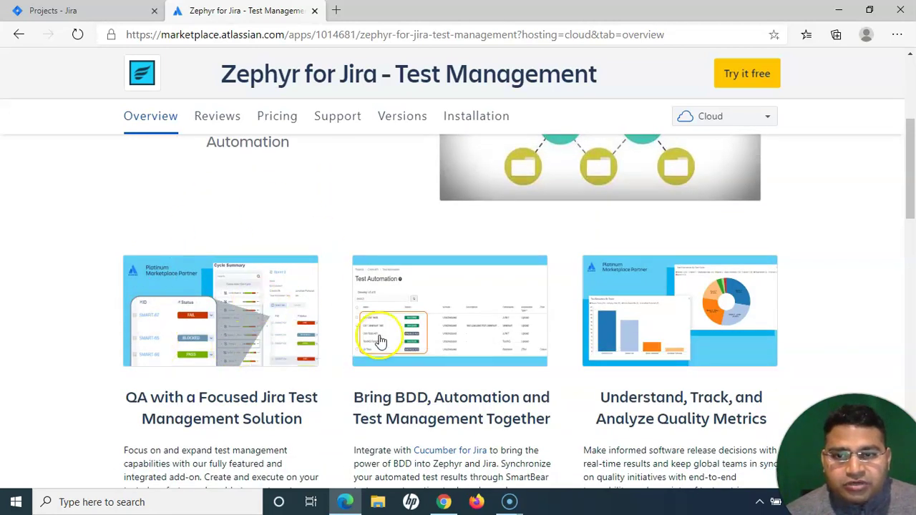
scroll(144, 413, down, 1)
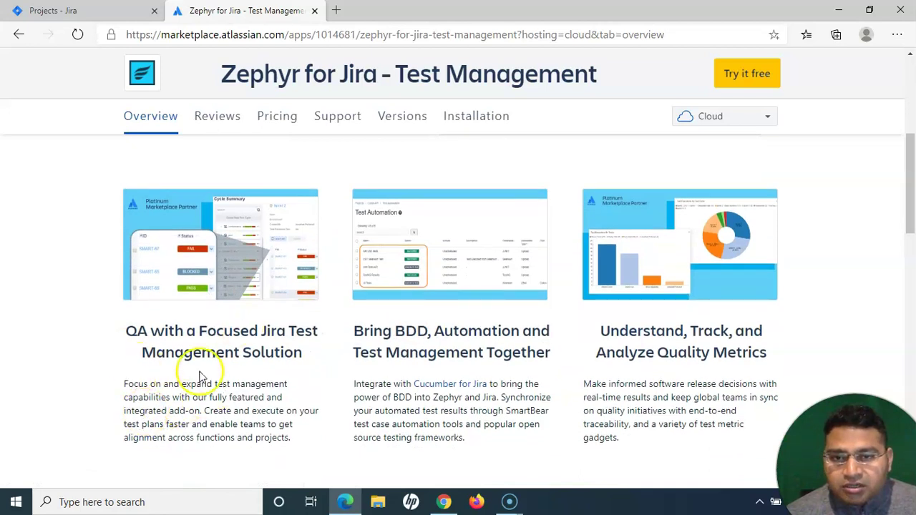
scroll(226, 375, up, 1)
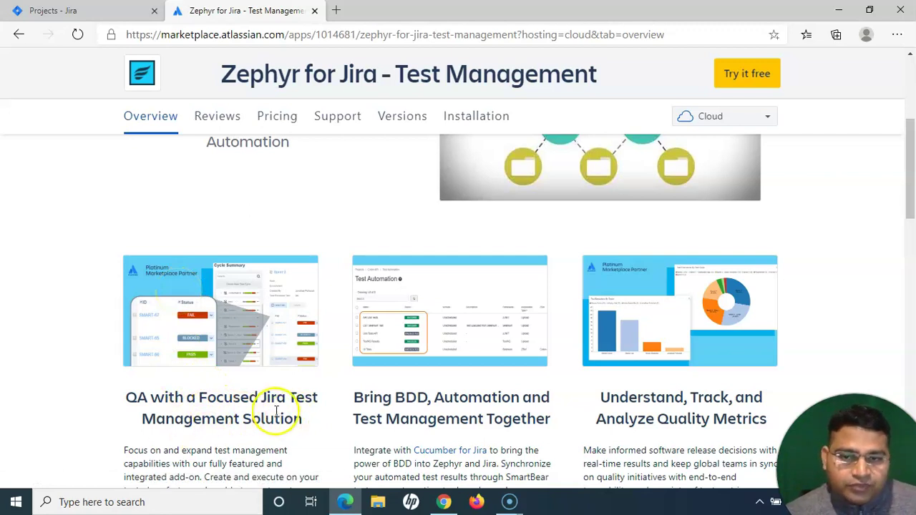
drag(271, 397, 286, 423)
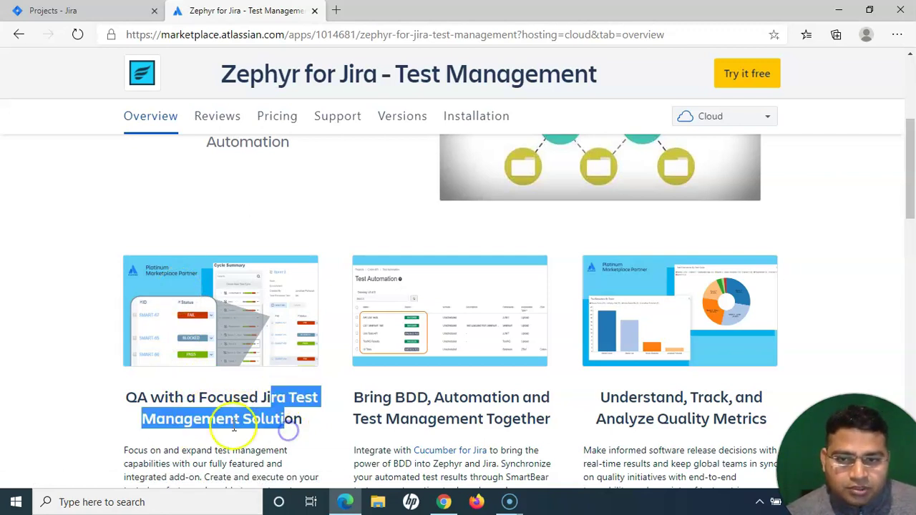
click(213, 421)
scroll(250, 357, down, 2)
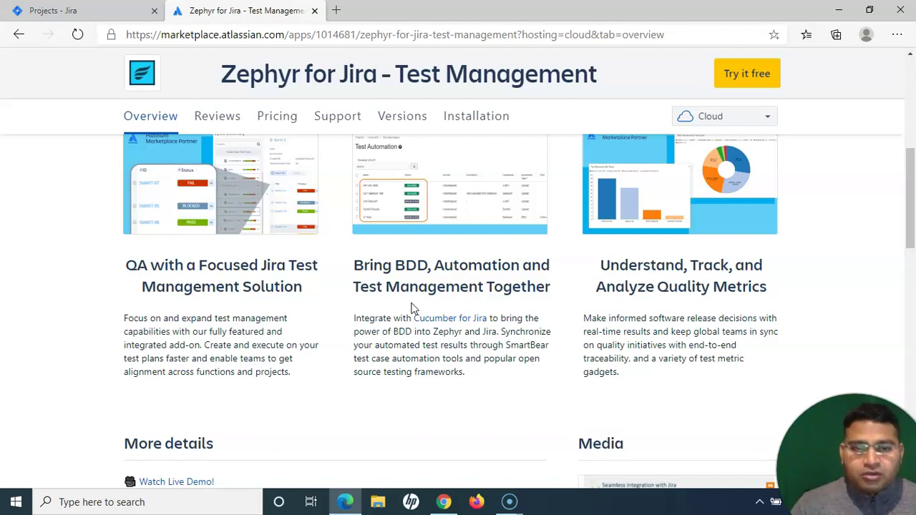
click(617, 340)
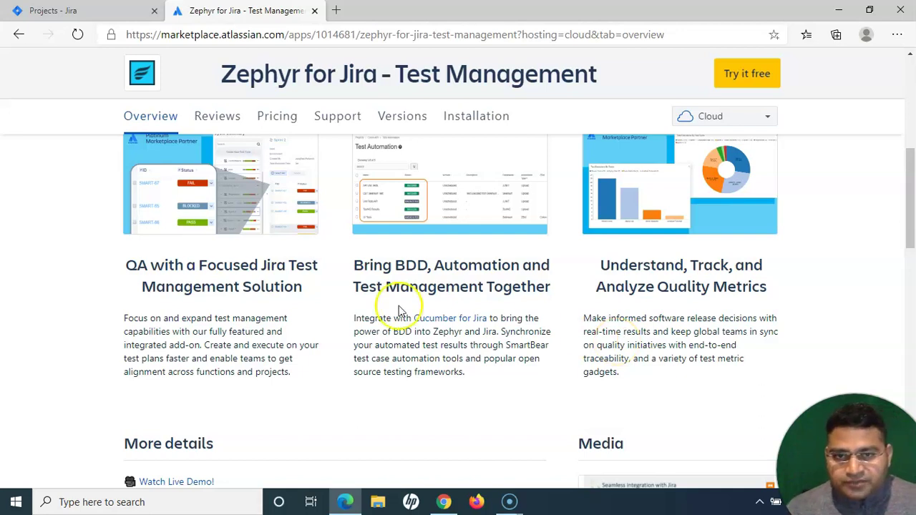
scroll(364, 362, down, 4)
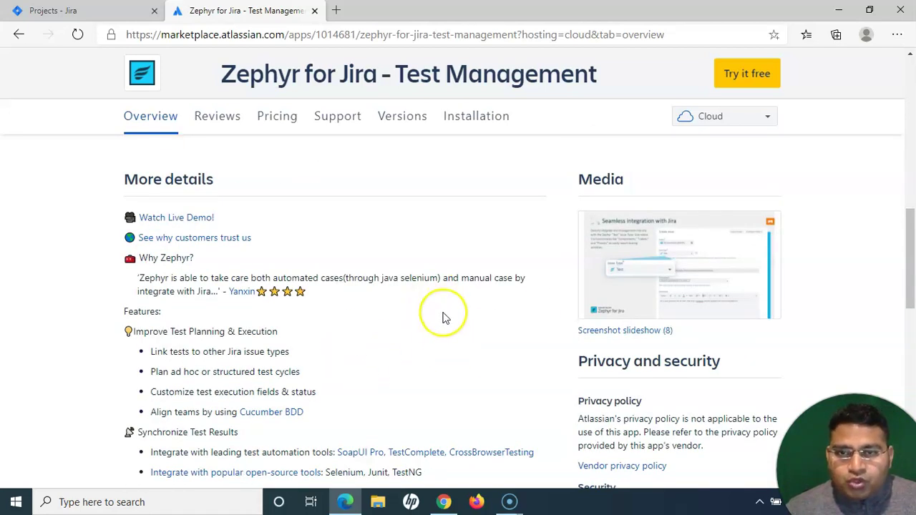
scroll(443, 317, down, 3)
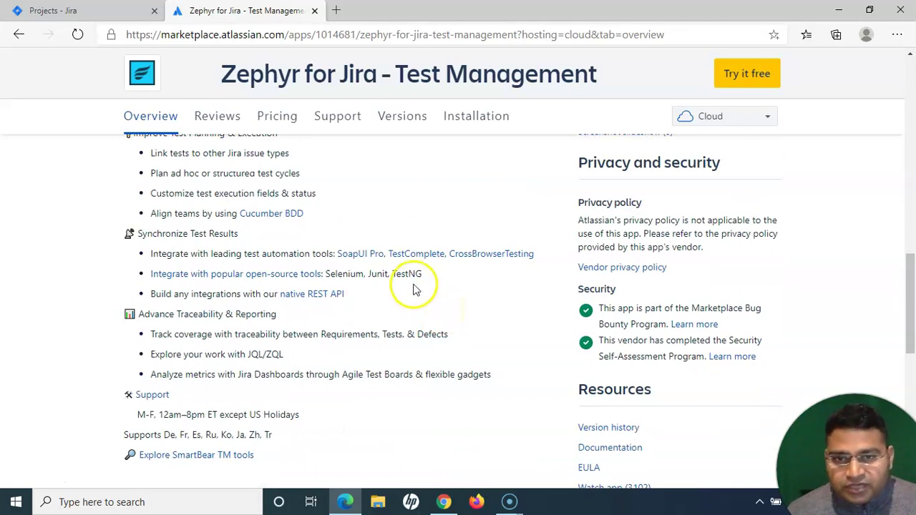
scroll(458, 323, down, 1)
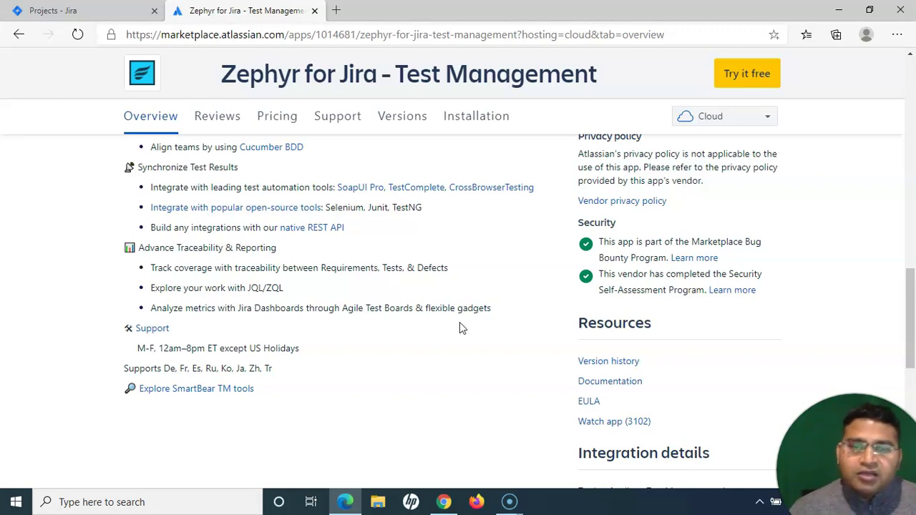
click(476, 309)
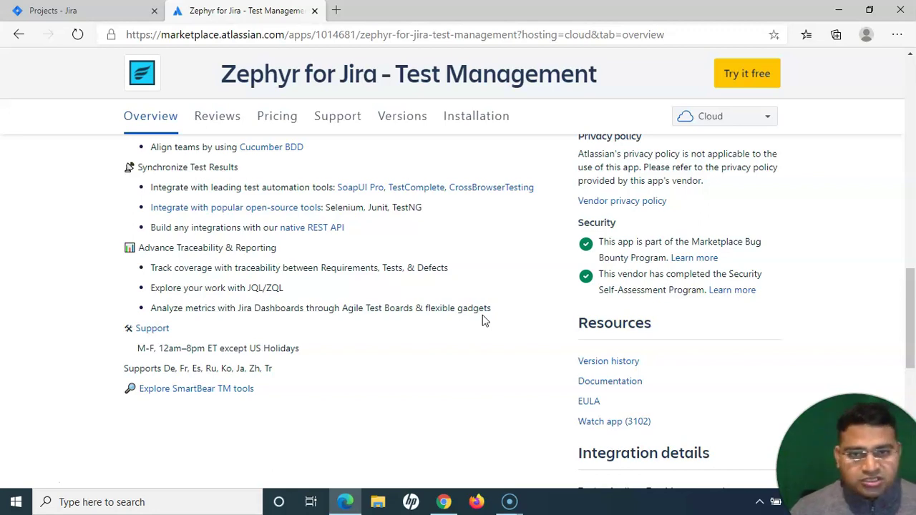
Open the Zephyr for JIRA Cloud documentation, read Installation & License, then return to Jira Projects.
click(611, 387)
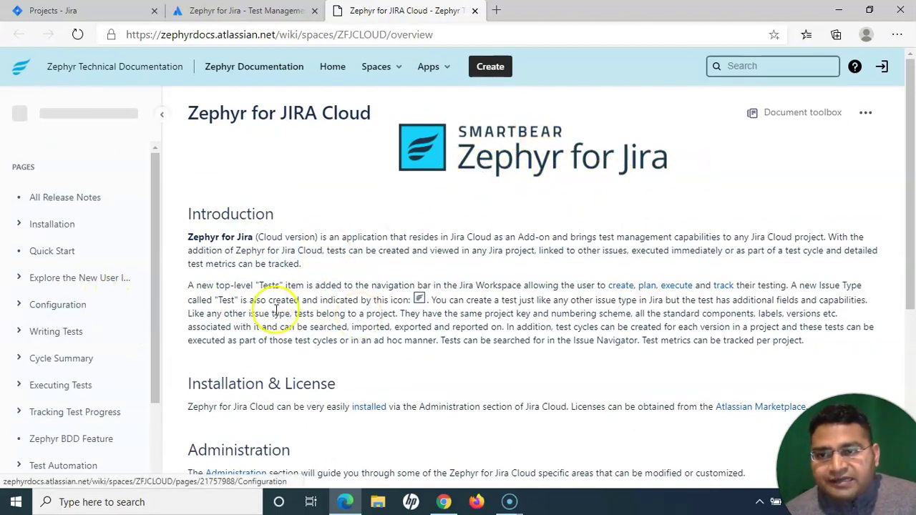
scroll(318, 300, down, 2)
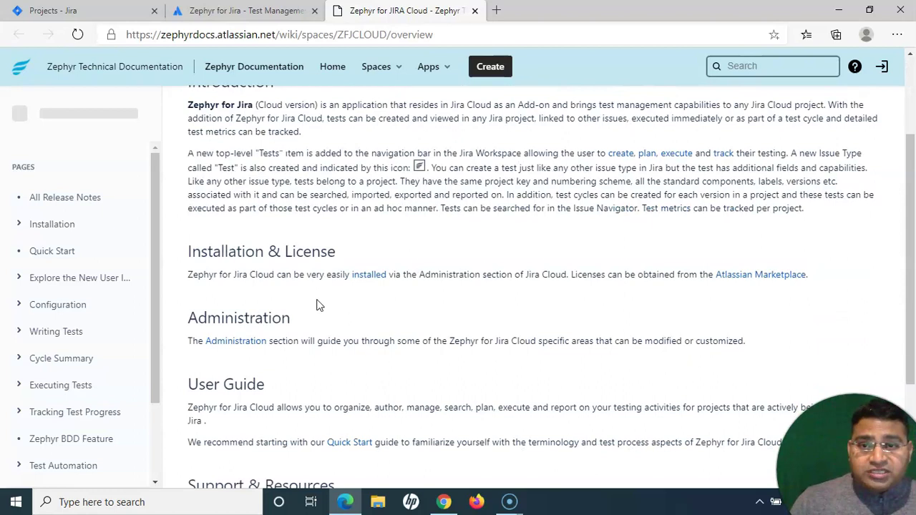
drag(311, 250, 345, 254)
click(345, 255)
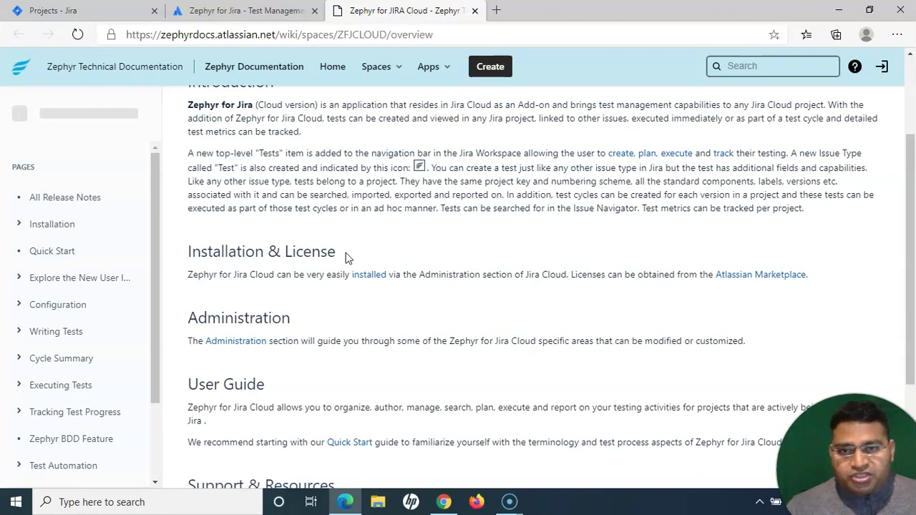
scroll(337, 300, up, 2)
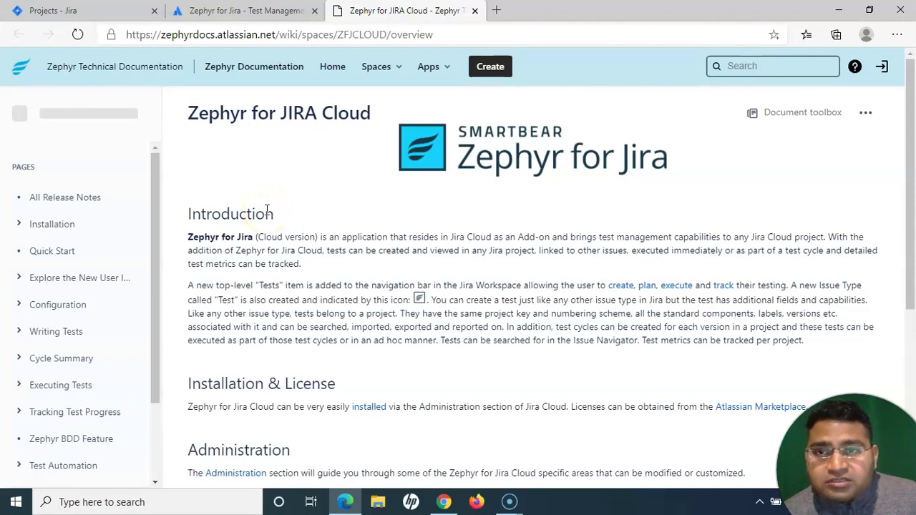
click(71, 13)
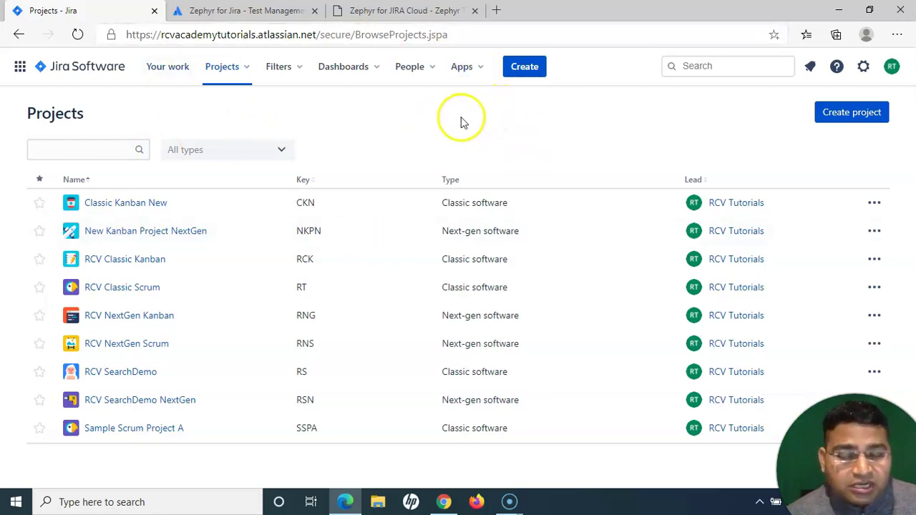
Choose Apps > Find new apps from the Jira top navigation.
click(473, 72)
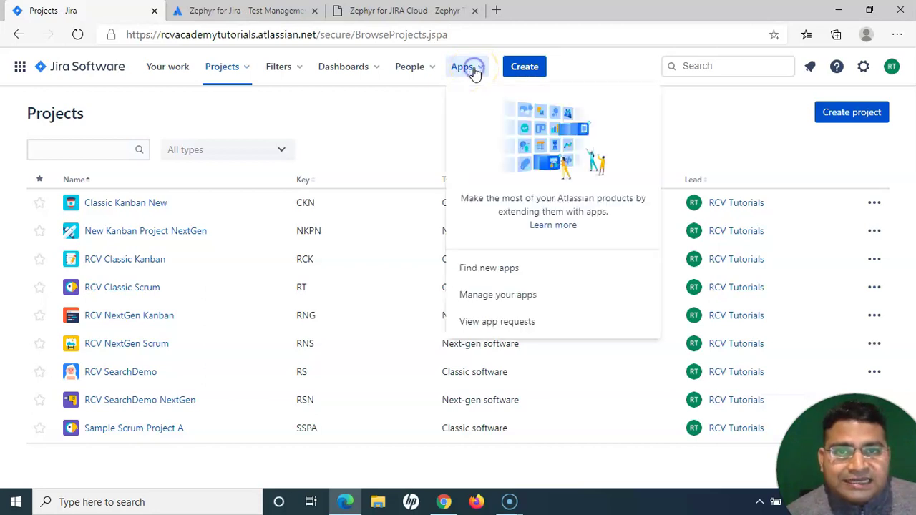
click(501, 270)
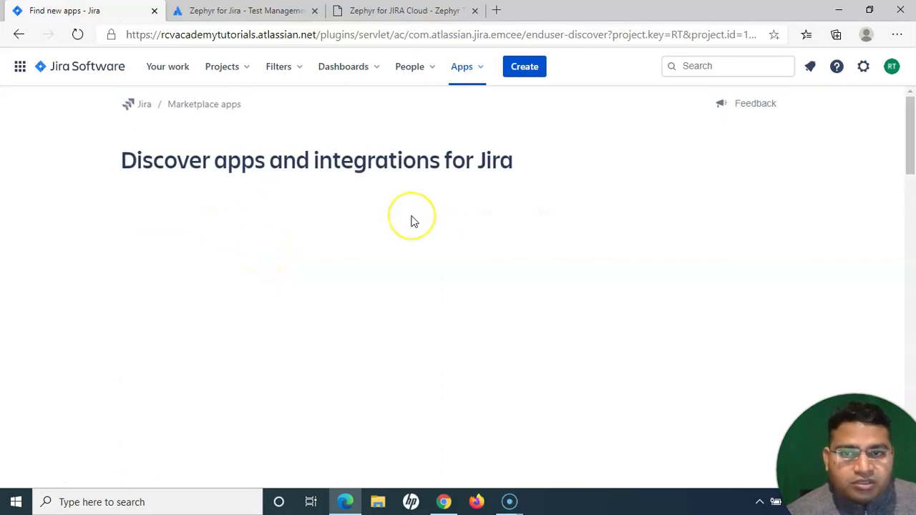
Search the Jira app catalogue and open the Zephyr for Jira - Test Management app page.
click(184, 215)
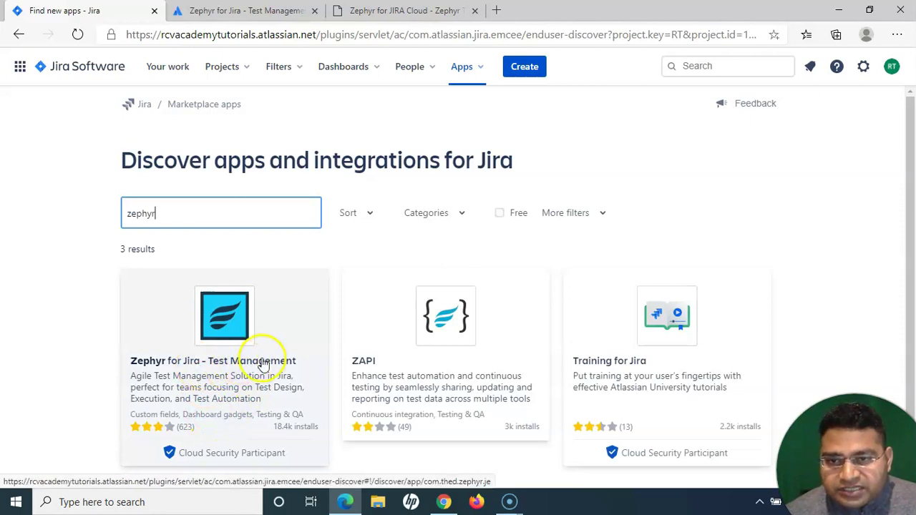
scroll(205, 380, down, 1)
click(204, 357)
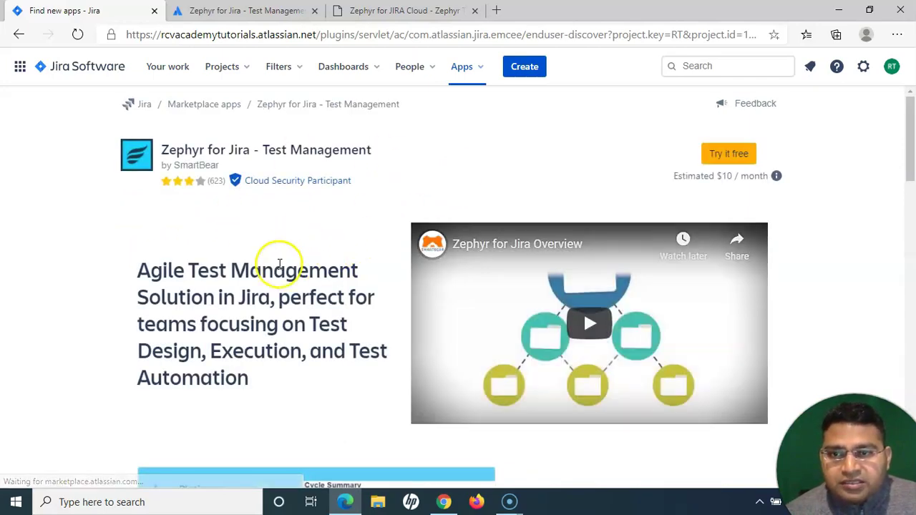
click(259, 16)
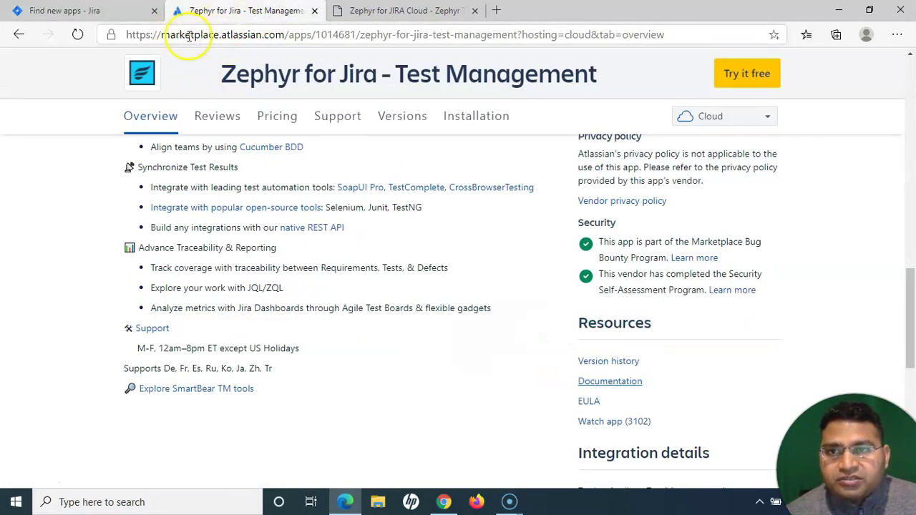
click(70, 10)
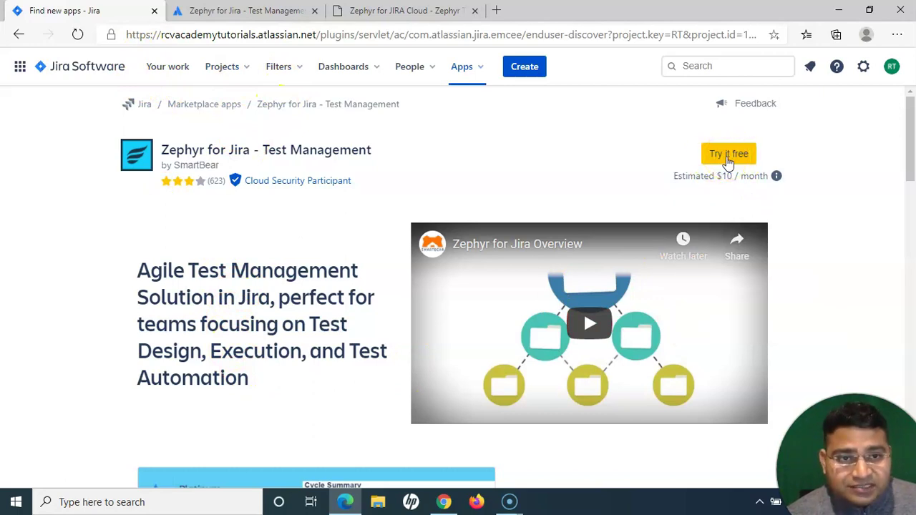
Show the Pricing info popup explaining the estimated $10 / month ($3.33 per user).
click(721, 184)
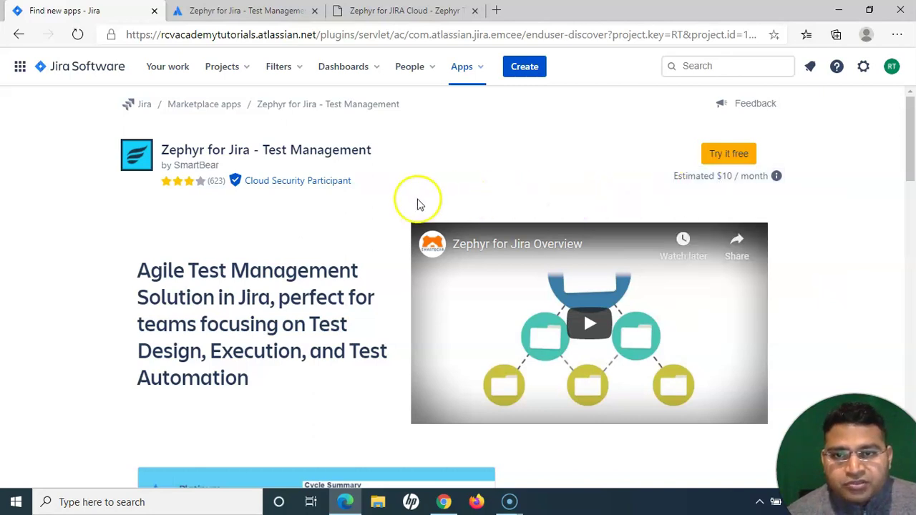
mouse_move(744, 183)
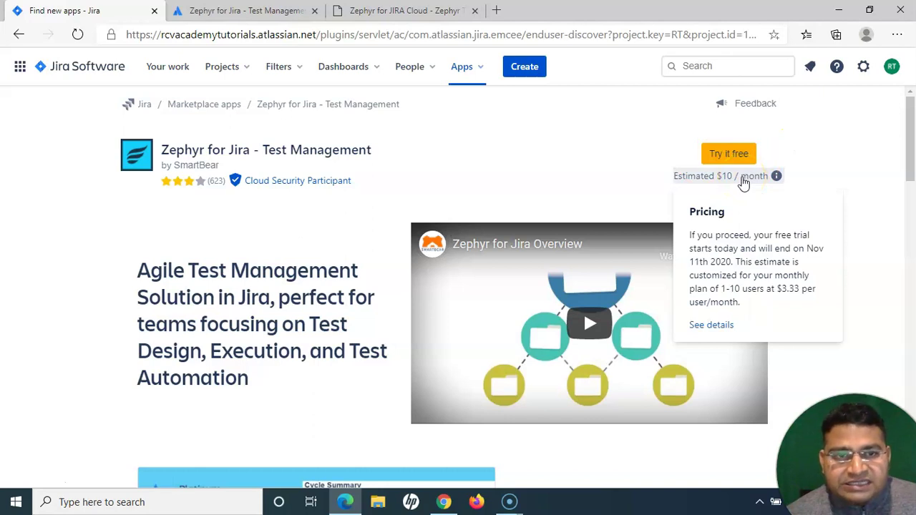
click(720, 179)
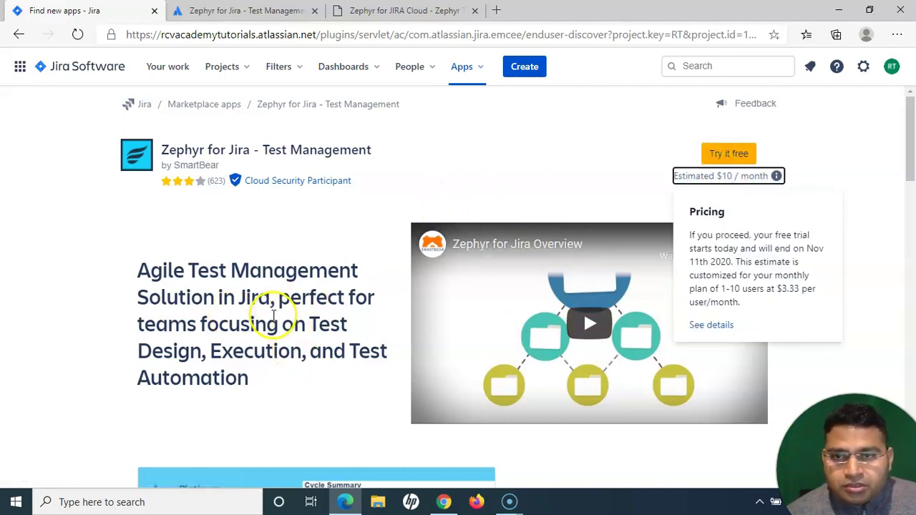
scroll(274, 314, down, 2)
scroll(273, 315, down, 2)
scroll(300, 320, up, 4)
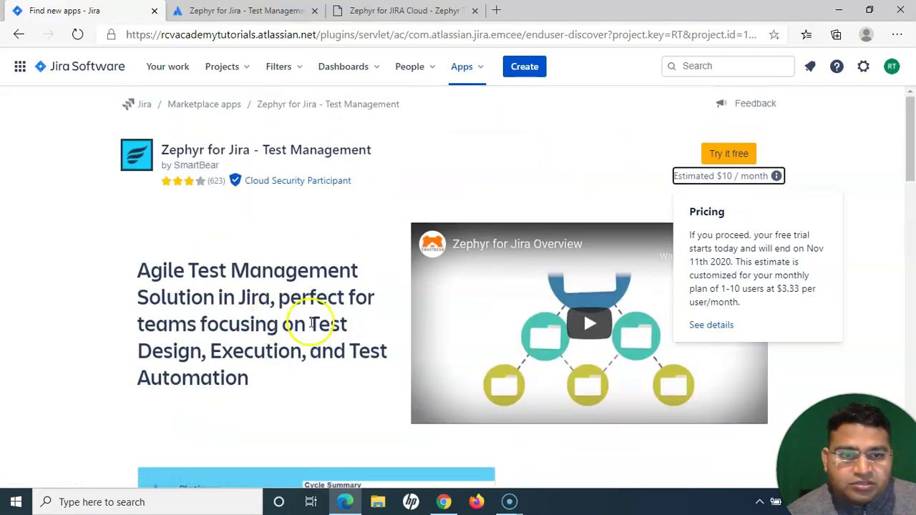
Open the Marketplace pricing page and review the Up to 10 users tier: $10 flat, free 30-day trial.
click(712, 326)
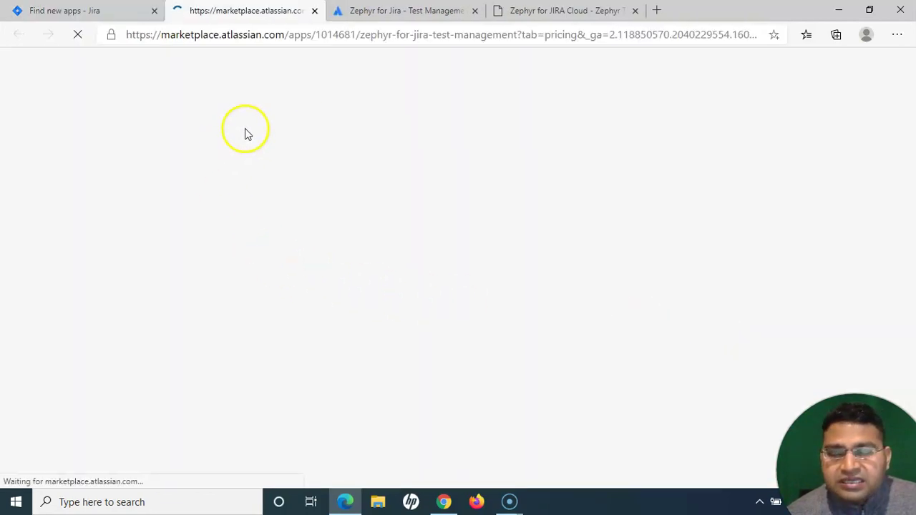
scroll(309, 313, down, 2)
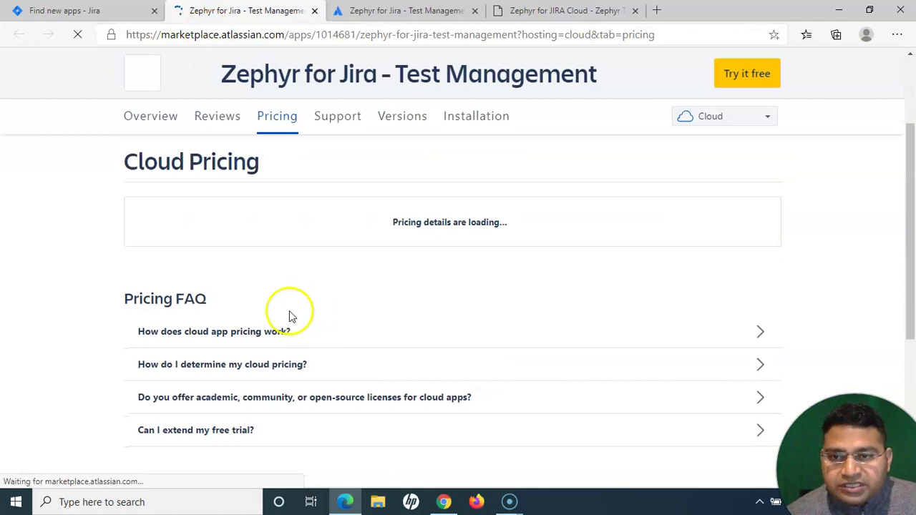
drag(261, 230, 423, 236)
drag(299, 304, 408, 362)
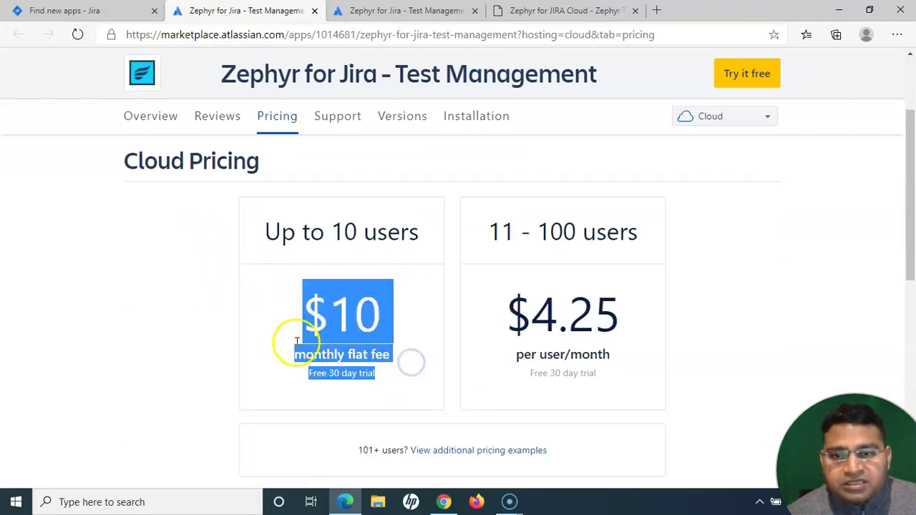
click(295, 341)
drag(308, 372, 296, 317)
click(382, 385)
click(293, 316)
Return to the Zephyr app page in Jira and look over the app description.
click(100, 10)
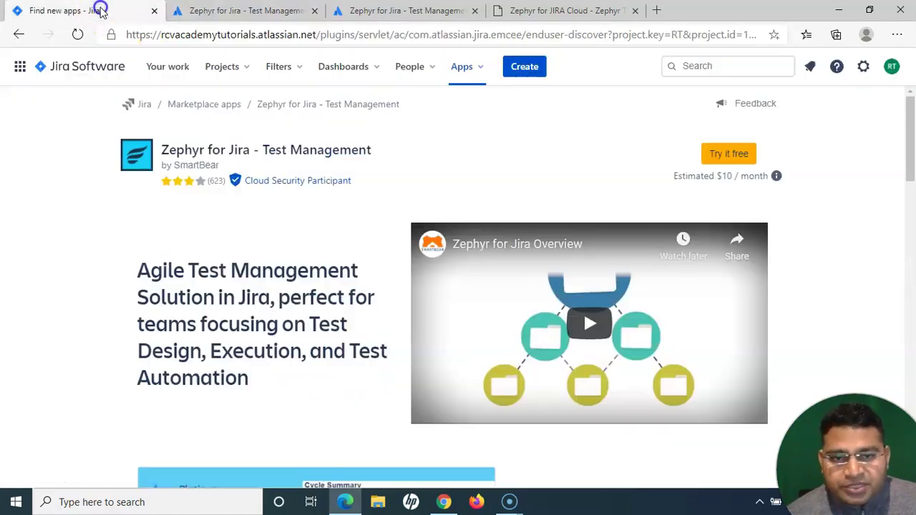
mouse_move(347, 183)
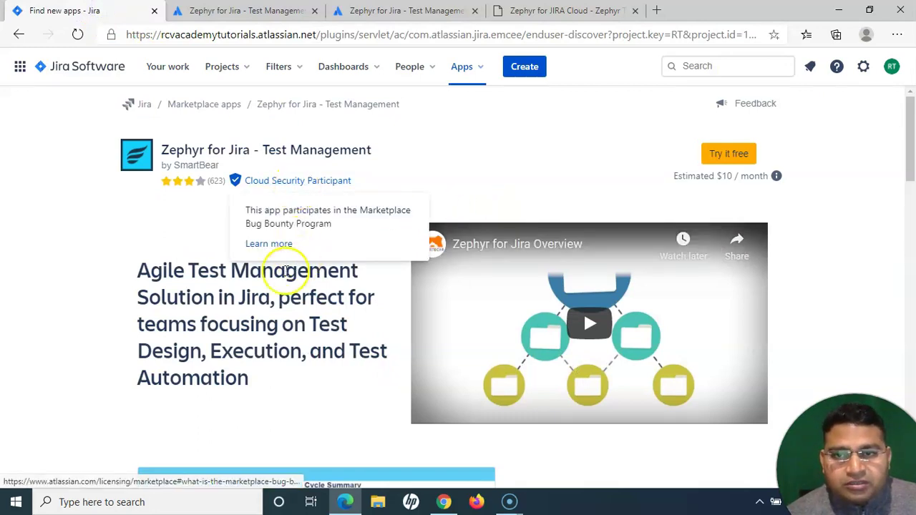
drag(233, 279, 258, 377)
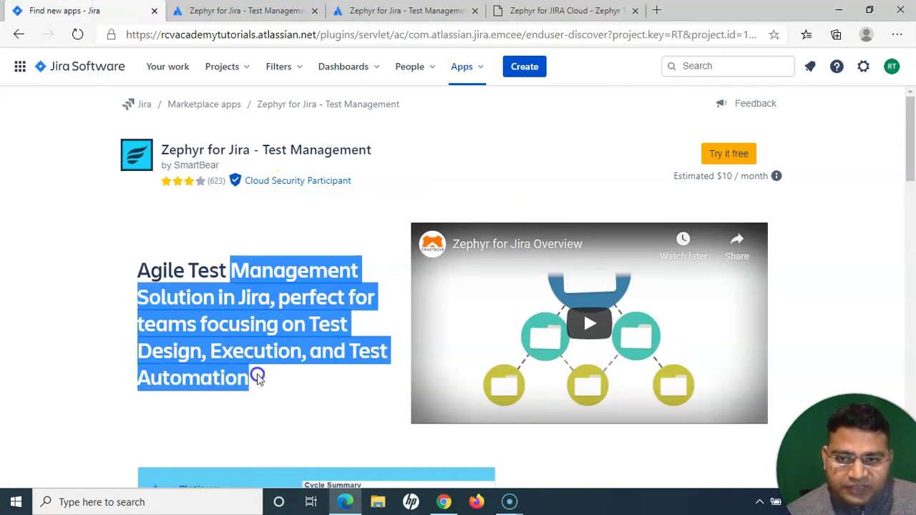
click(253, 317)
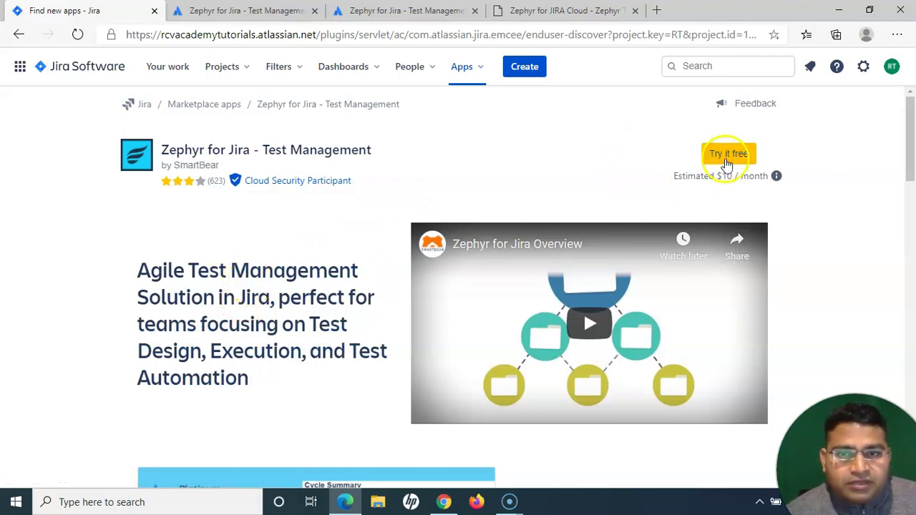
Start the Zephyr free trial via Try it free and Start free trial, then check the success message.
click(727, 155)
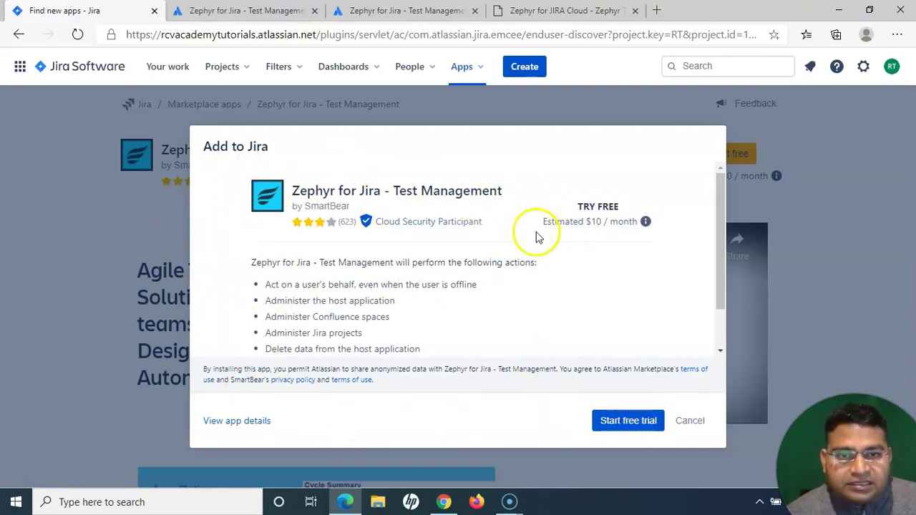
click(626, 422)
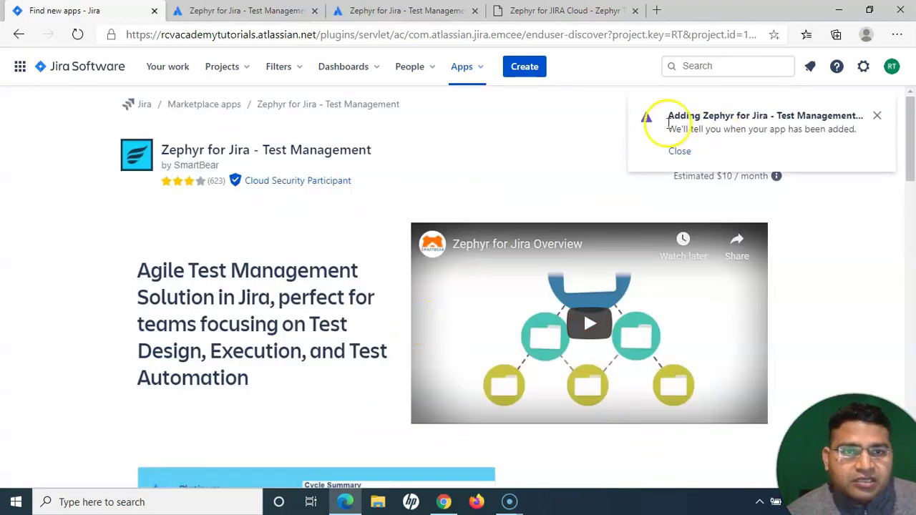
drag(667, 115, 848, 114)
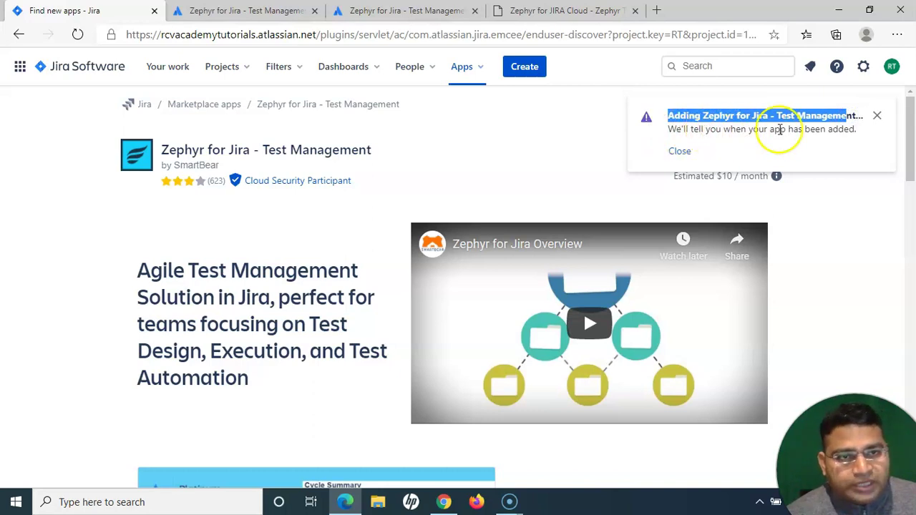
click(679, 153)
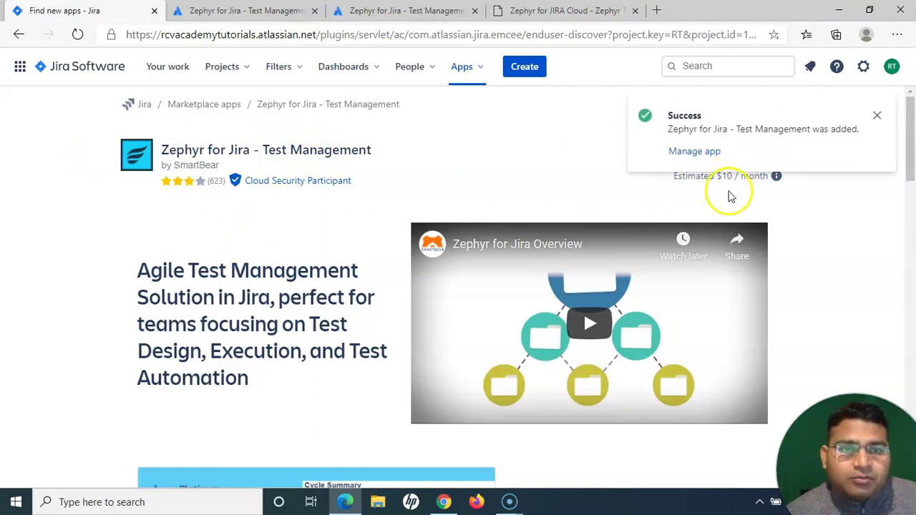
drag(668, 128, 841, 129)
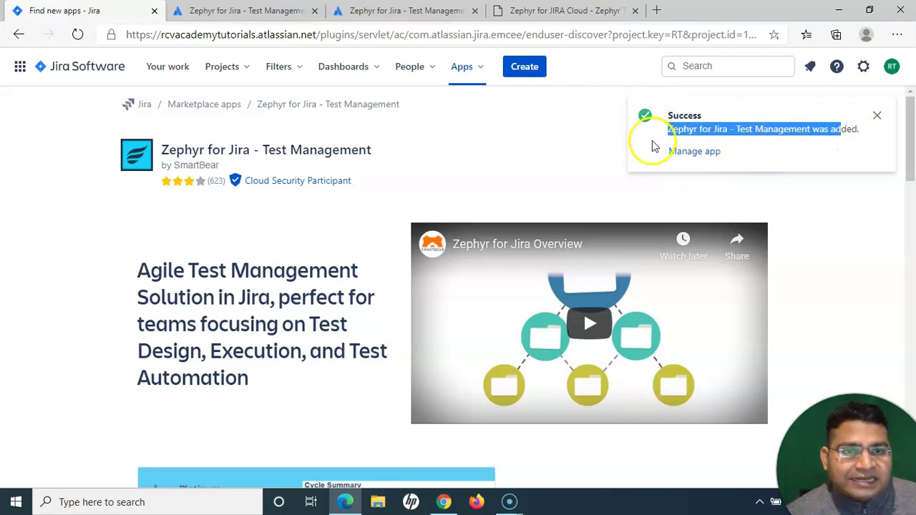
click(800, 129)
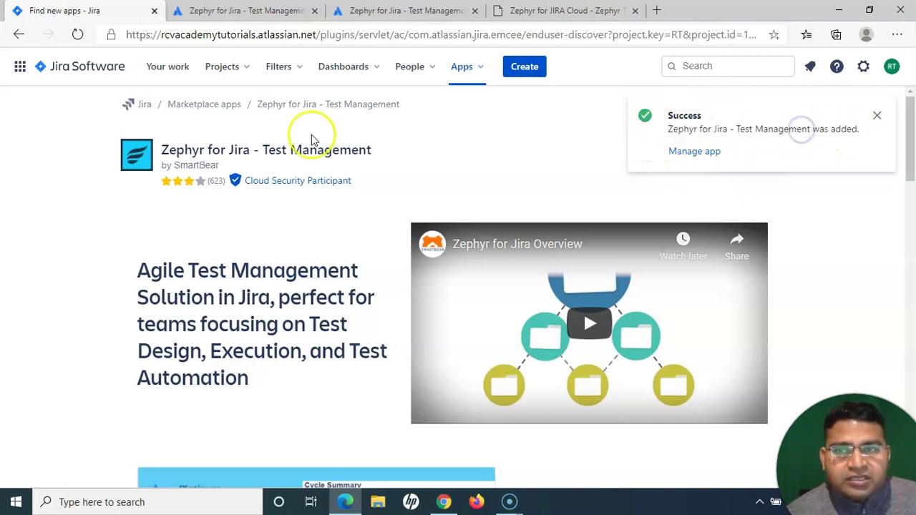
Go to Manage apps and review Zephyr for JIRA Cloud 1.3.2-AC's evaluation licence, ending 04/Dec/20.
click(691, 156)
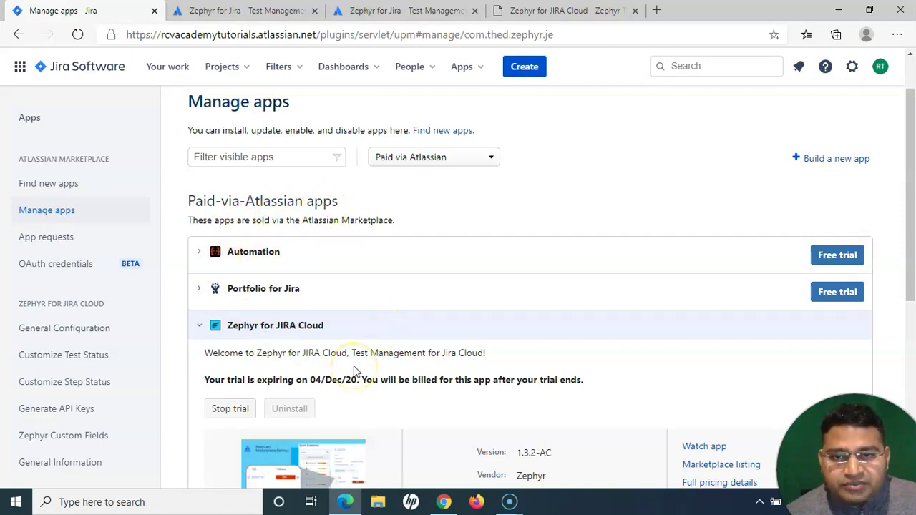
scroll(353, 371, down, 4)
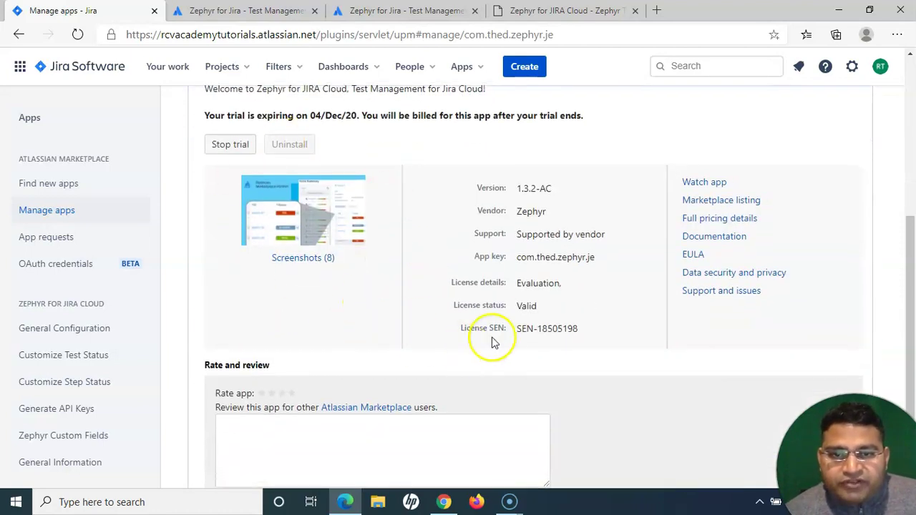
scroll(547, 251, up, 1)
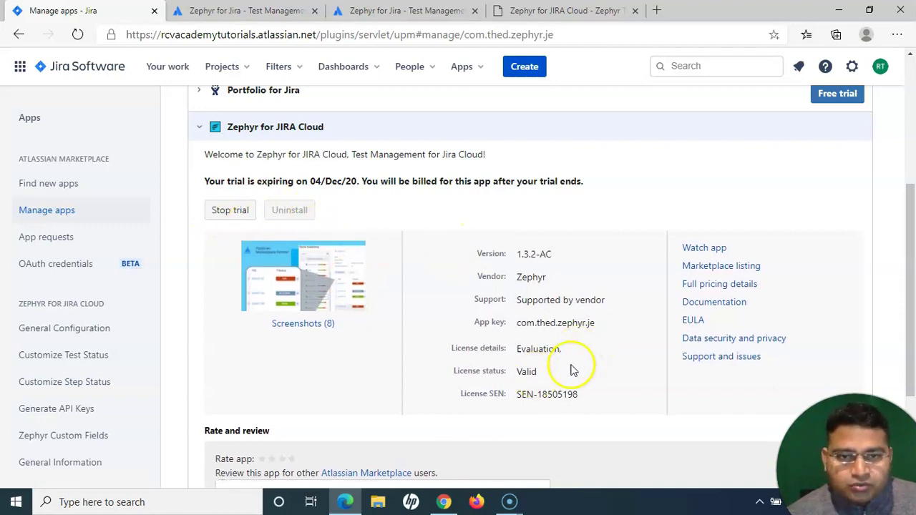
click(588, 299)
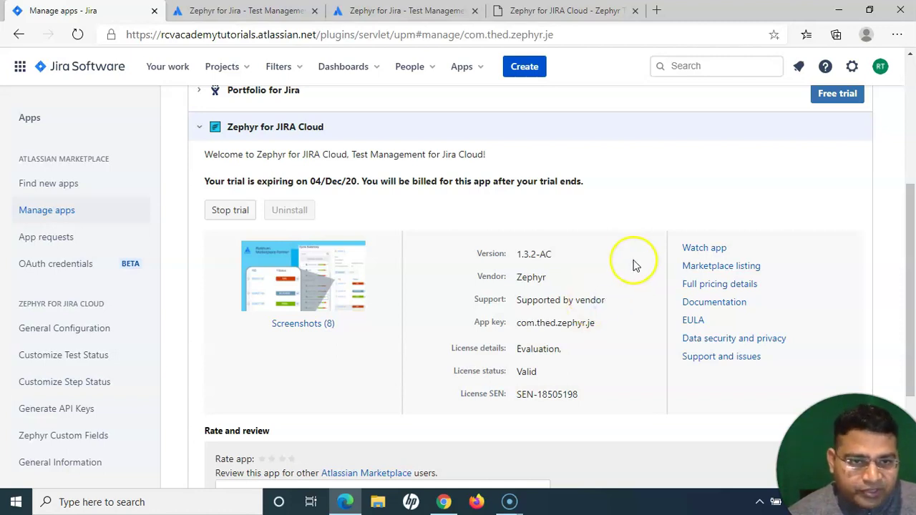
scroll(744, 286, down, 3)
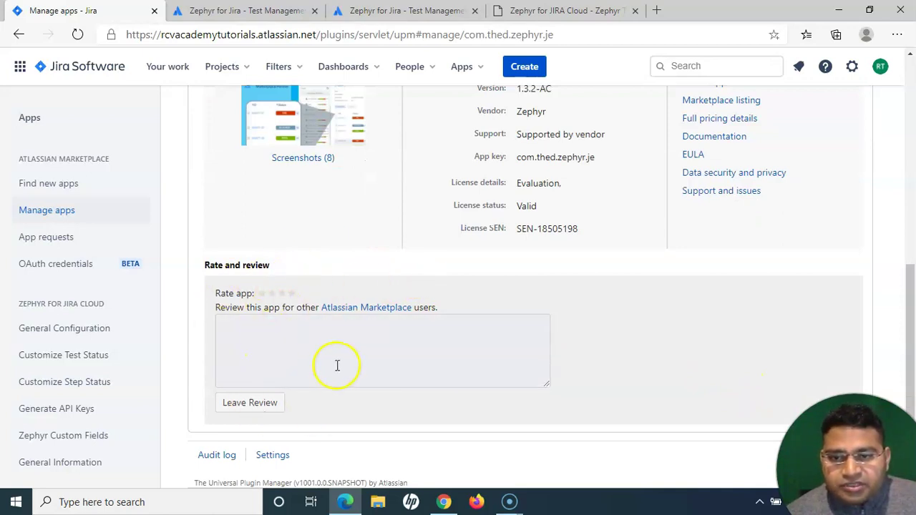
scroll(387, 408, up, 5)
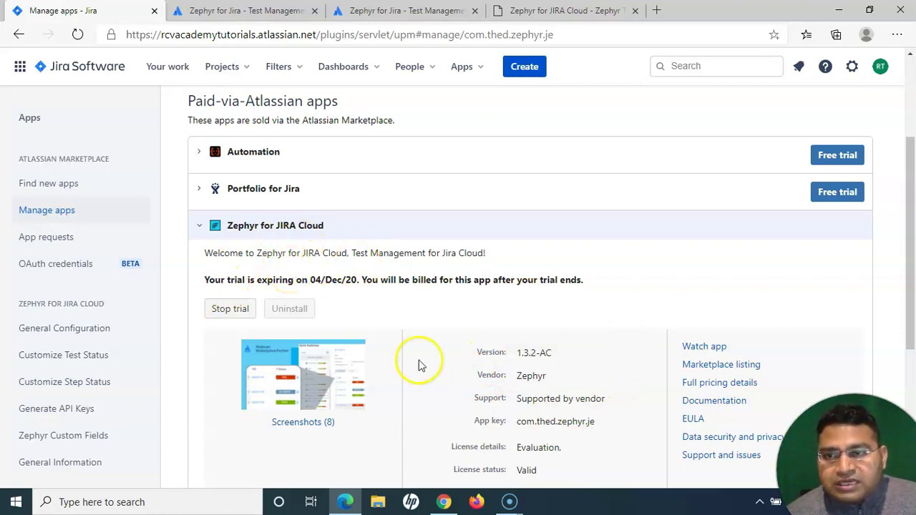
Open RCV Classic Scrum from the Projects list and expand its Zephyr sidebar menu.
click(66, 69)
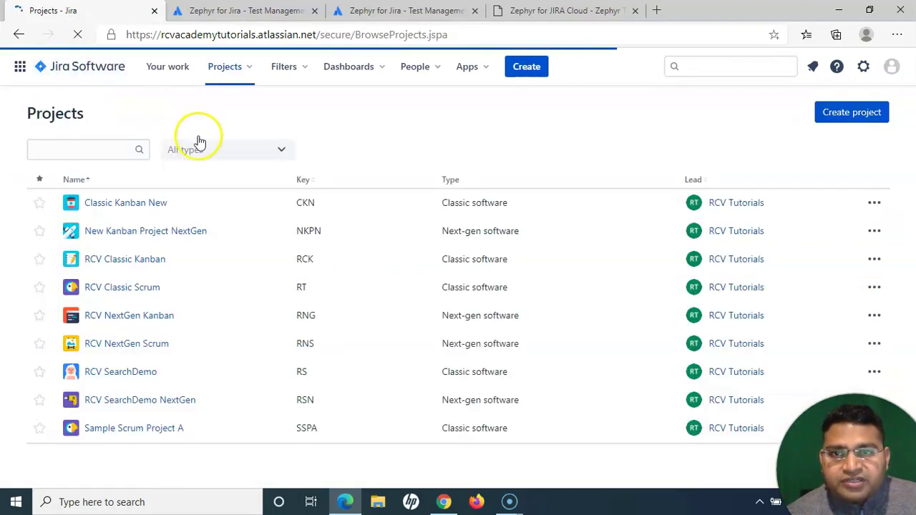
click(84, 71)
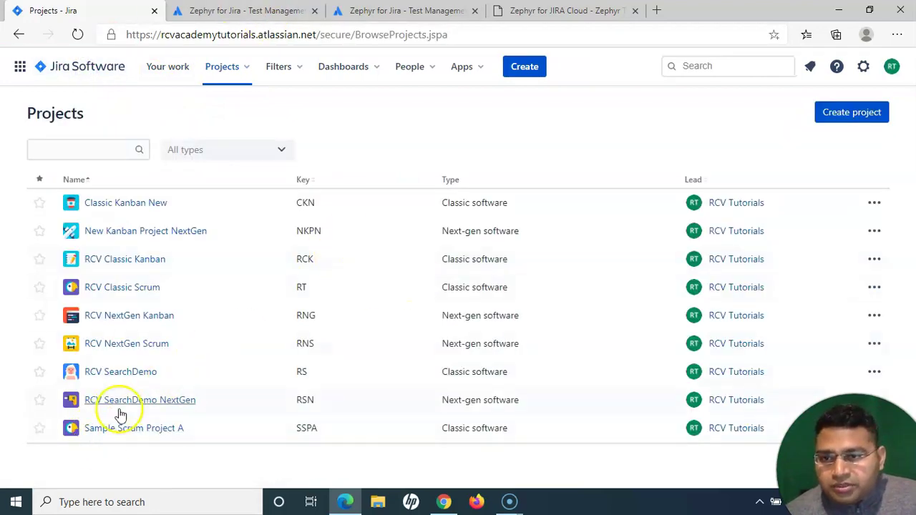
click(123, 290)
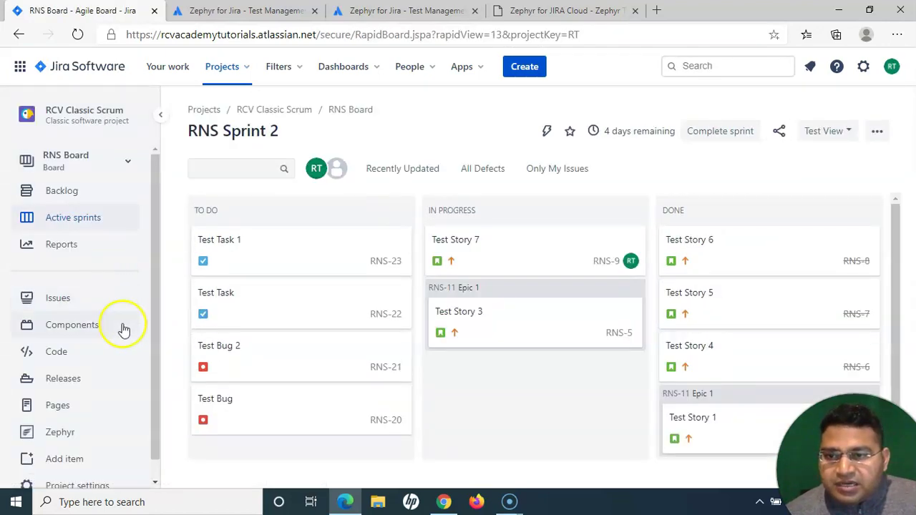
scroll(118, 408, down, 1)
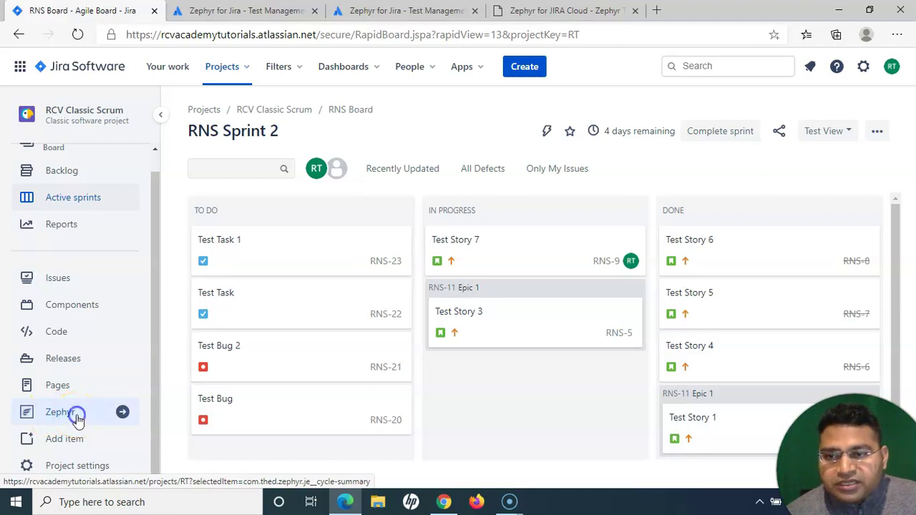
click(78, 415)
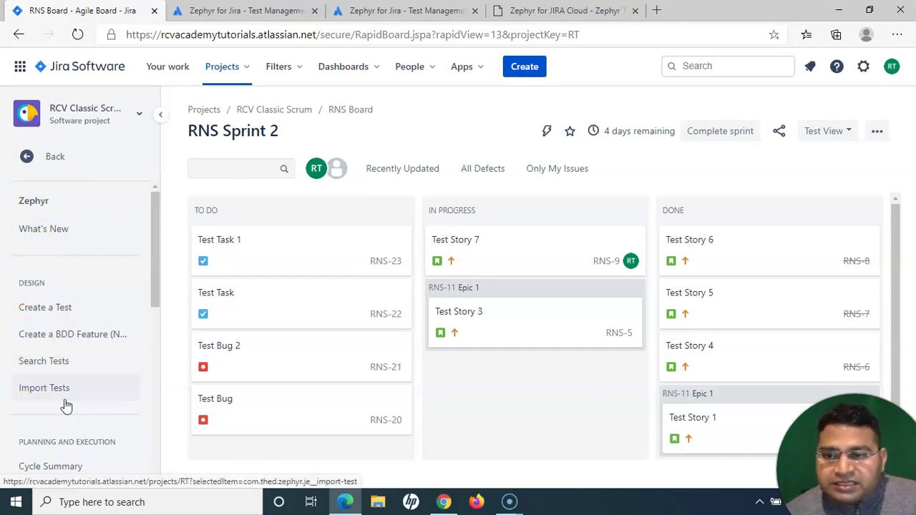
scroll(85, 388, down, 2)
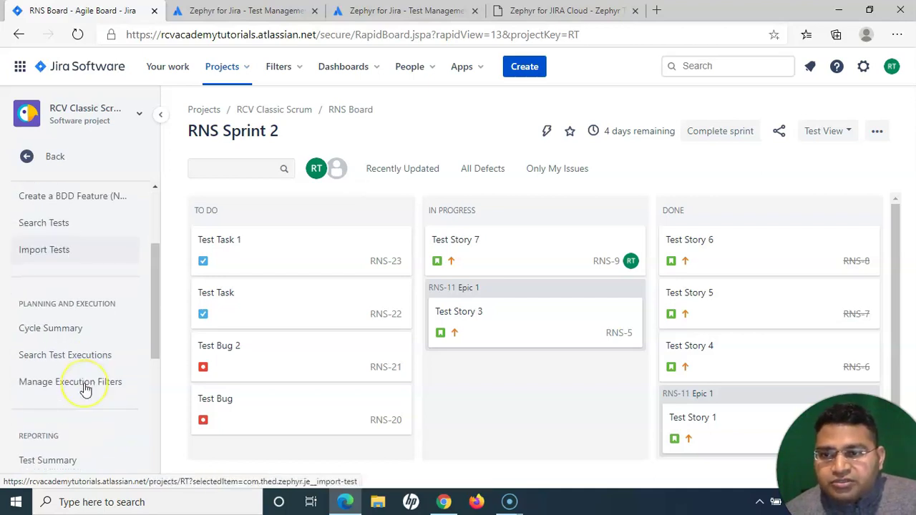